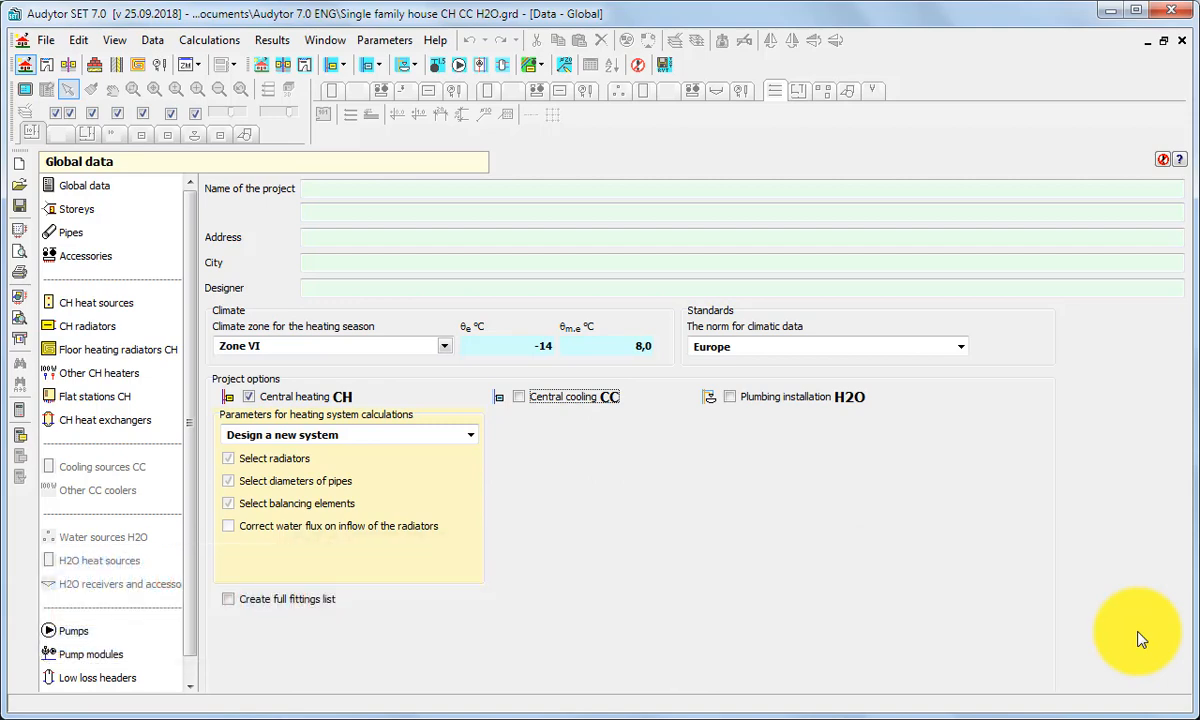
Step: Enable central cooling (CC) and plumbing installation (H2O) in the project options
left_click(528, 398)
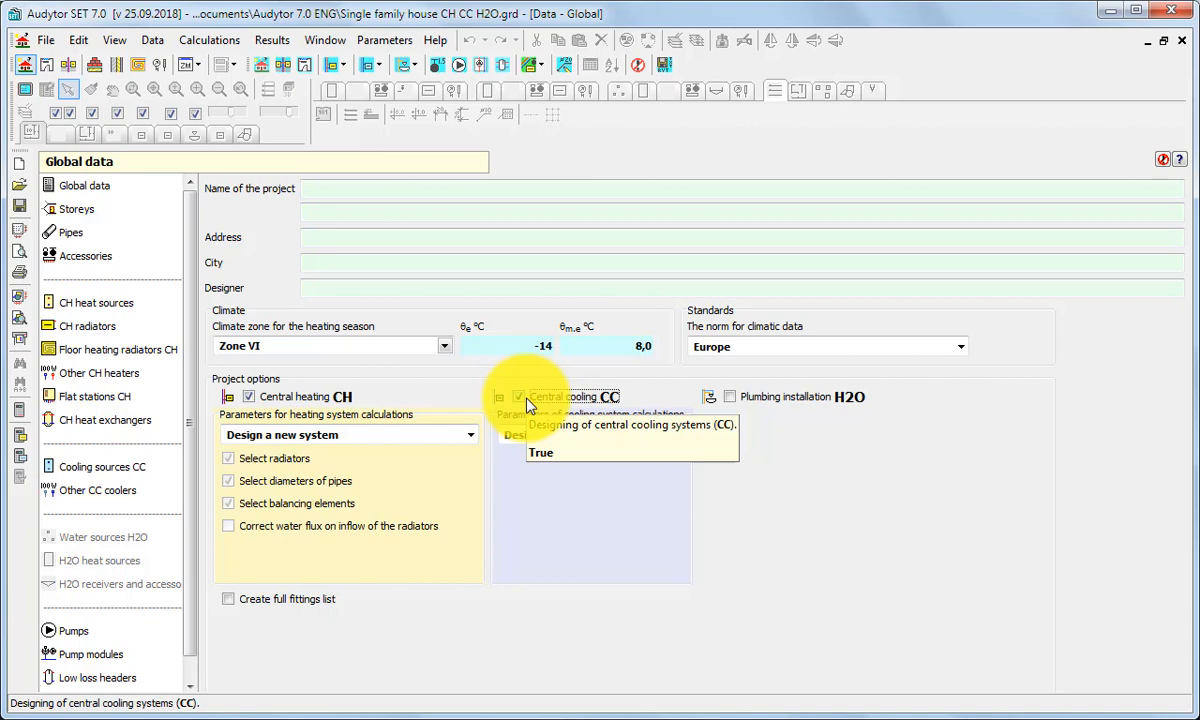
left_click(733, 401)
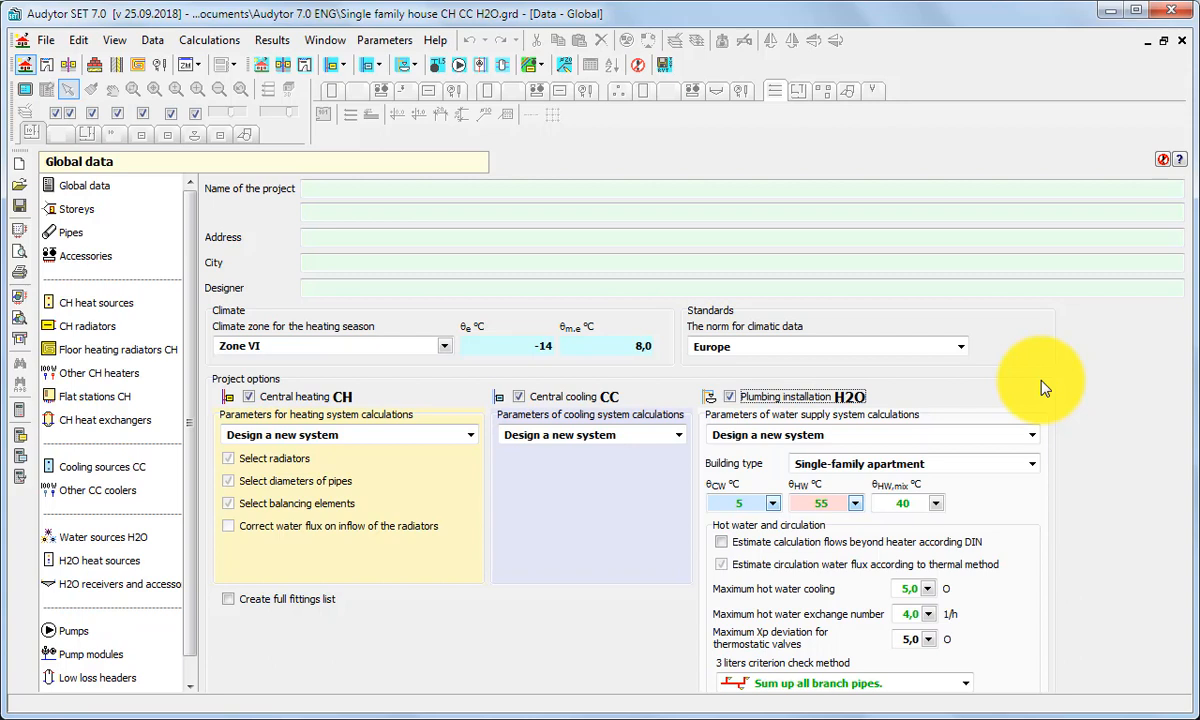
left_click(518, 397)
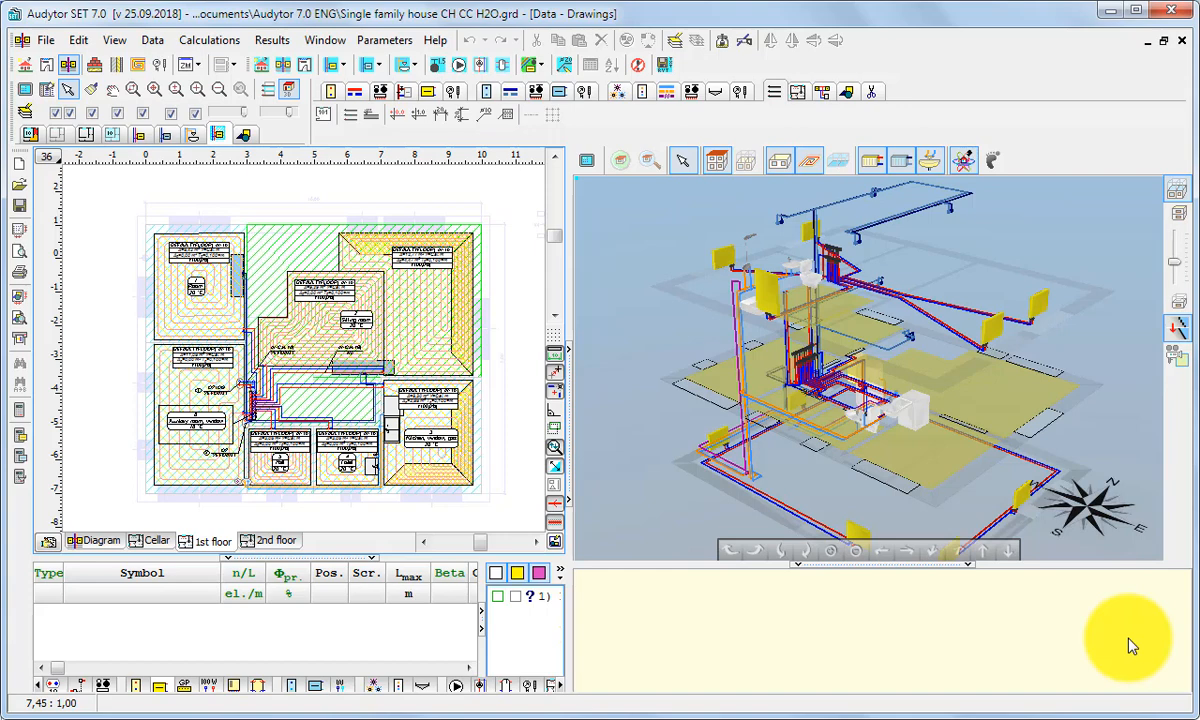
Step: Activate the plumbing layer with its inactive layers drawn fainter, and hide the heating and cooling system components
left_click(183, 136)
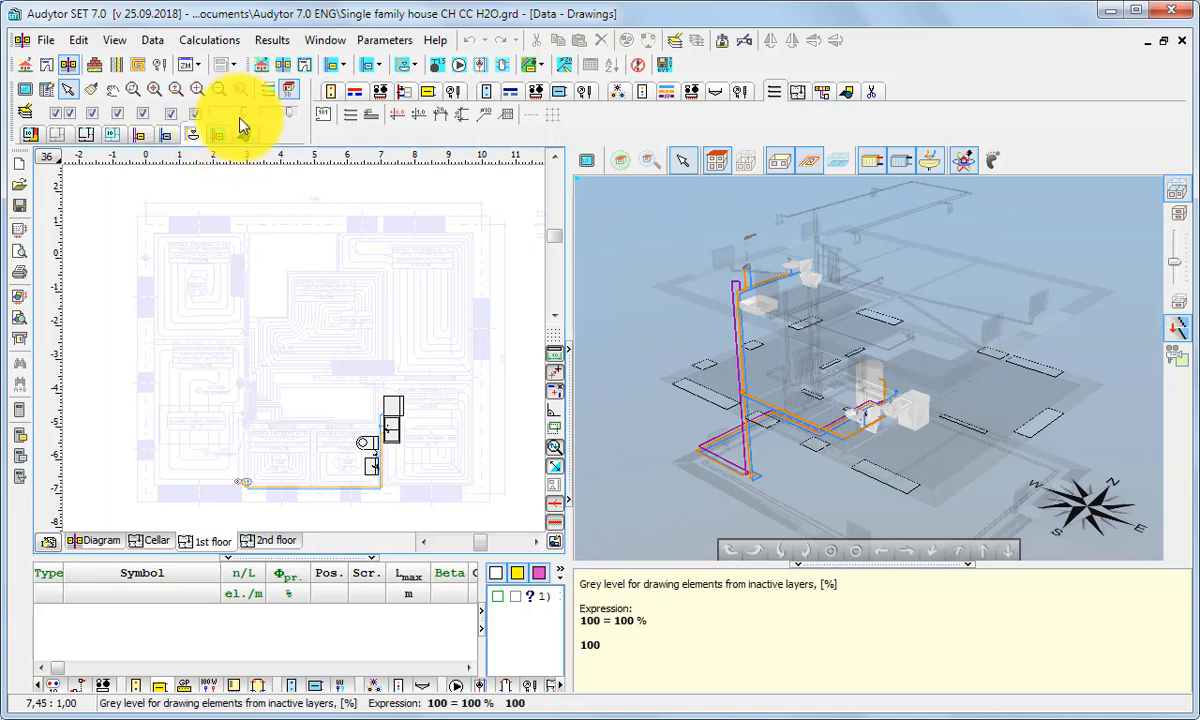
mouse_move(244, 112)
left_mouse_down()
mouse_move(212, 108)
mouse_move(237, 110)
left_mouse_up()
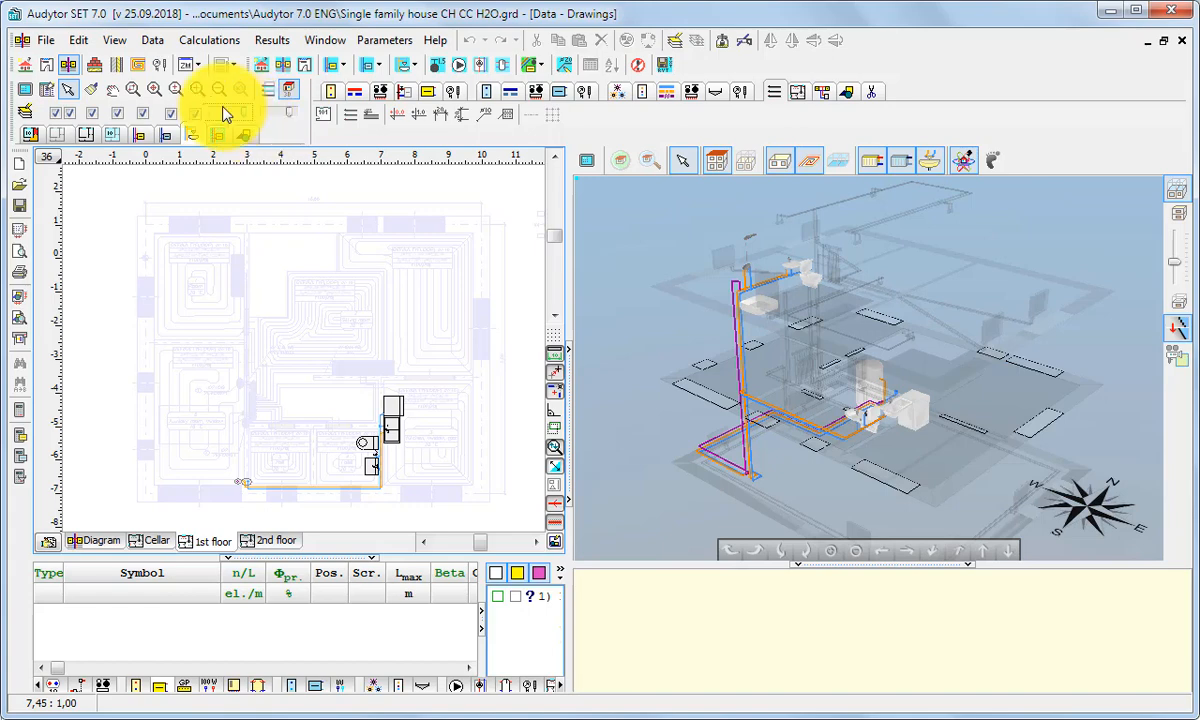
left_click(145, 113)
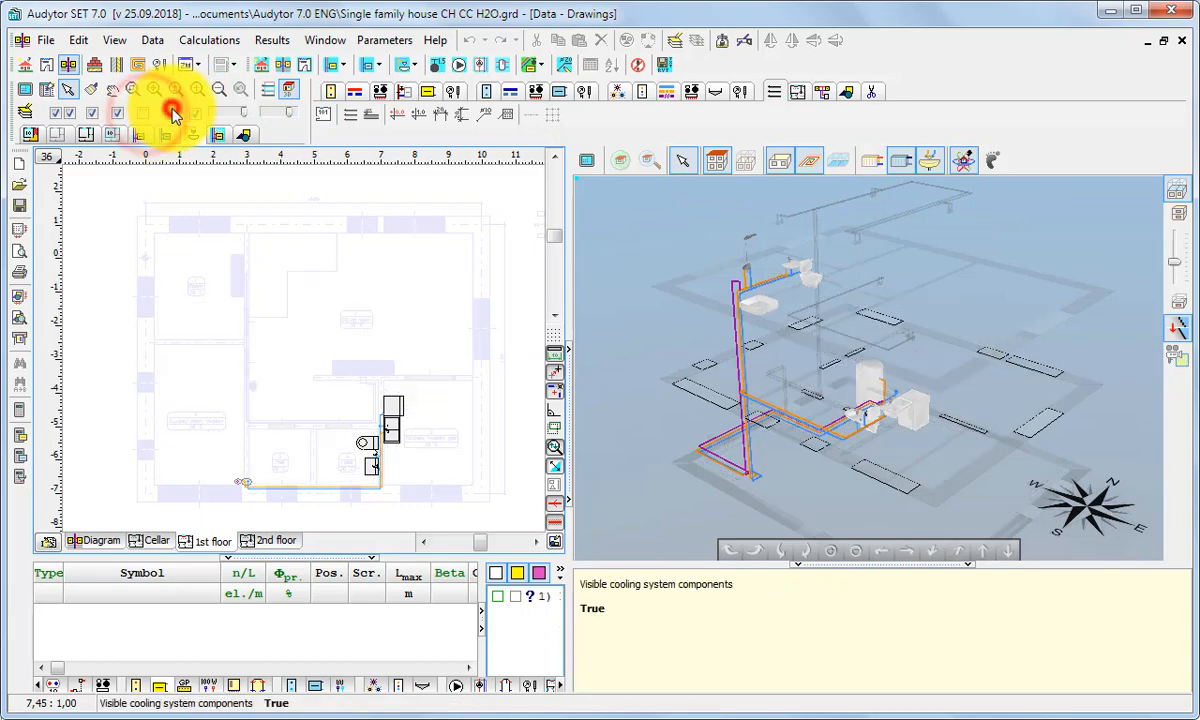
left_click(171, 113)
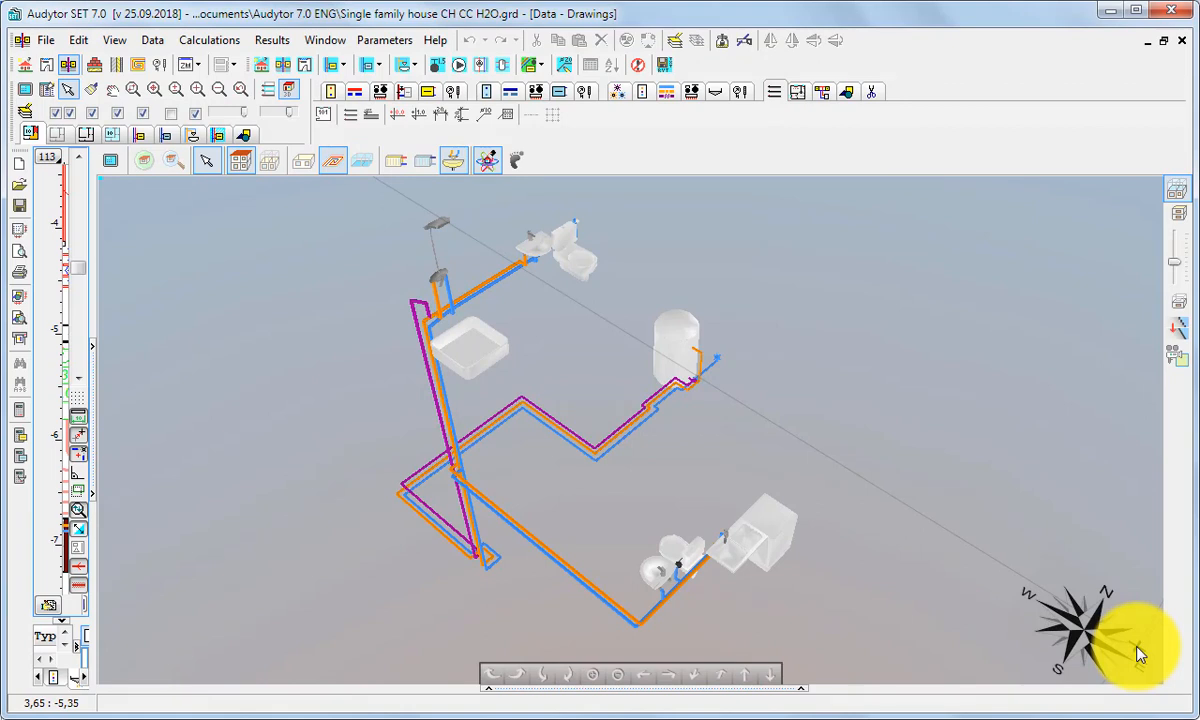
Step: Limit the 3D view's highlighting to the current storey, fading the other storeys and hiding them
left_click_drag(727, 441, 694, 458)
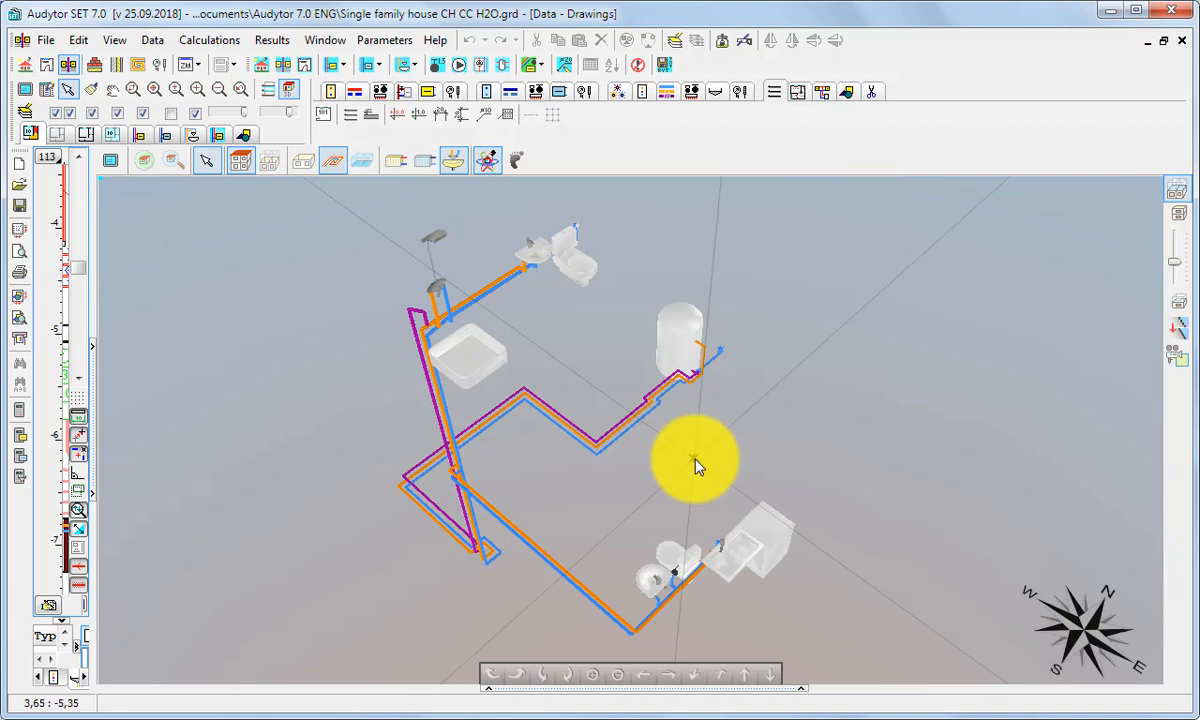
left_click(273, 159)
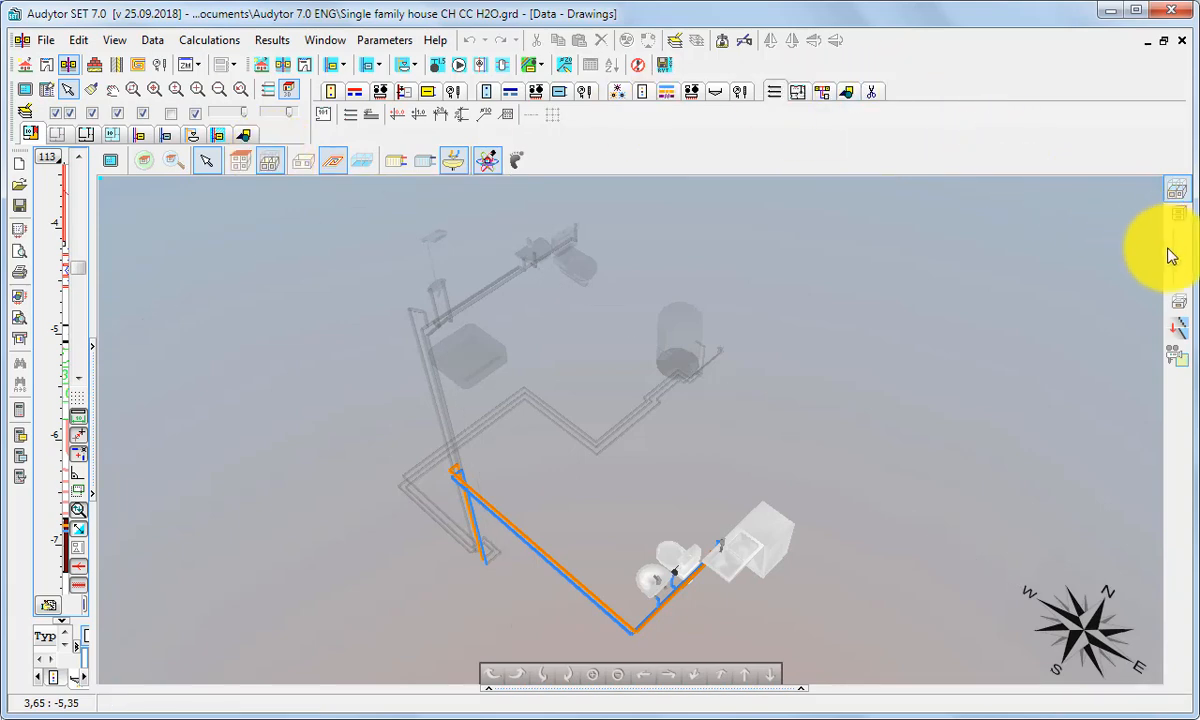
mouse_move(1180, 261)
left_mouse_down()
mouse_move(1180, 244)
mouse_move(1182, 271)
left_mouse_up()
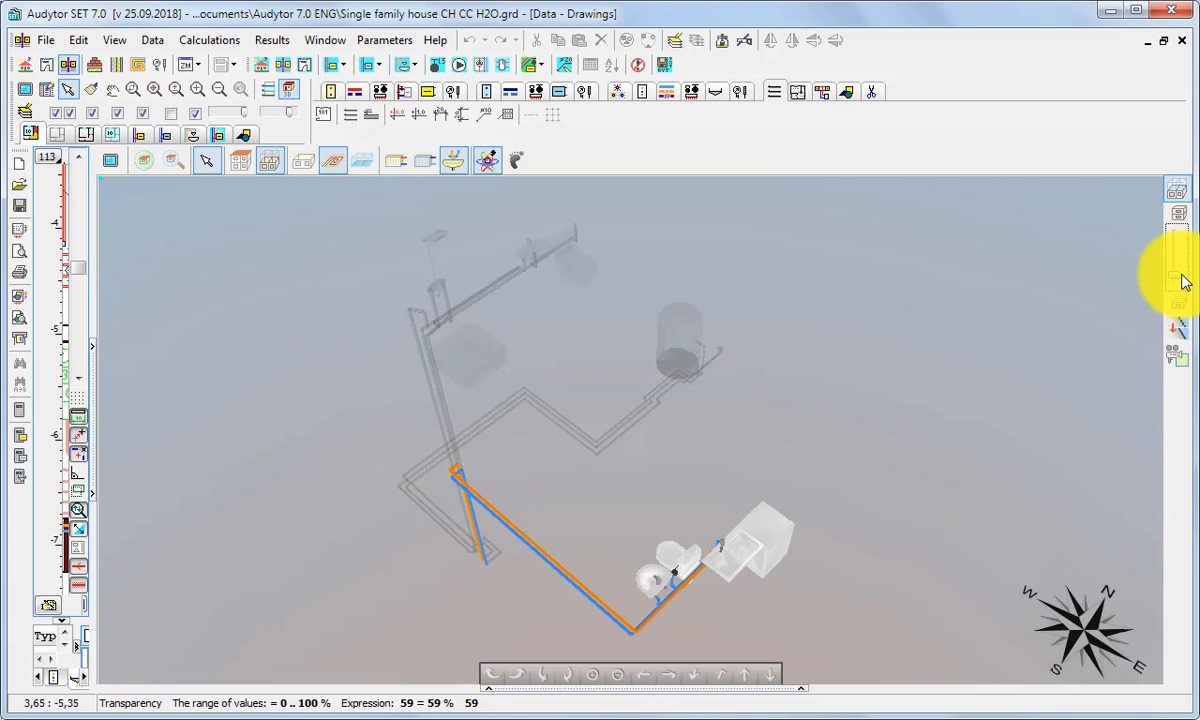
left_click(1175, 189)
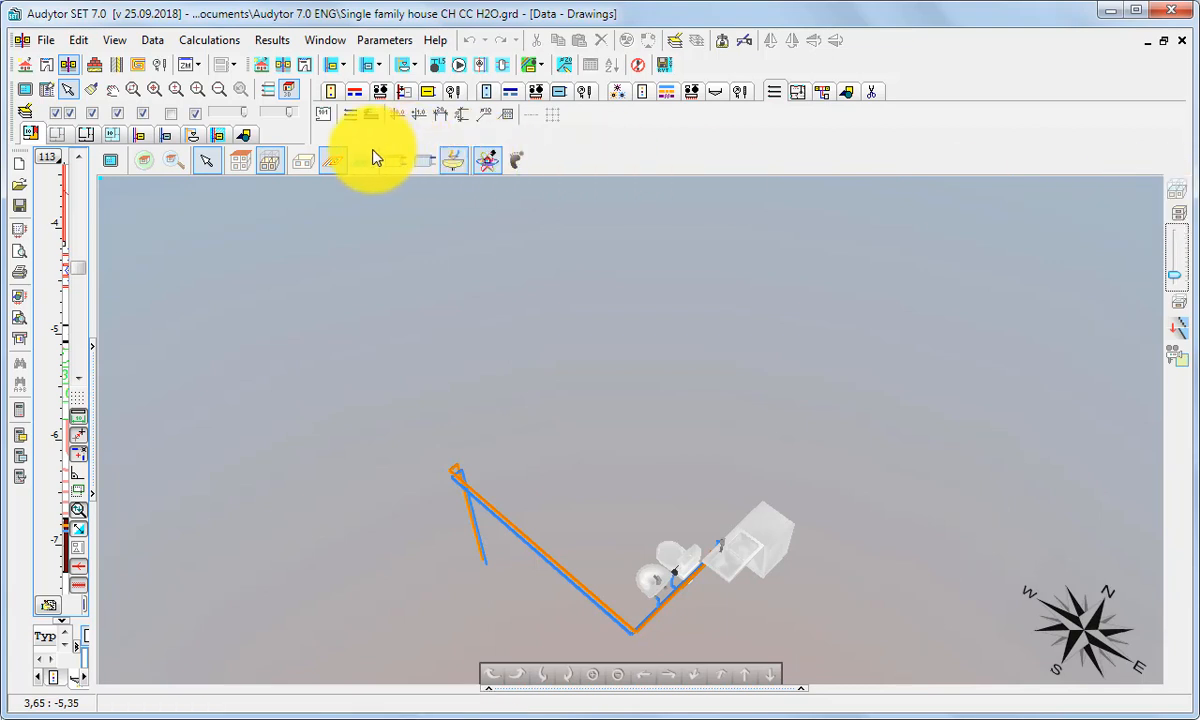
Step: Turn on the building structure and room zones in the 3D view of the current storey
left_click(291, 168)
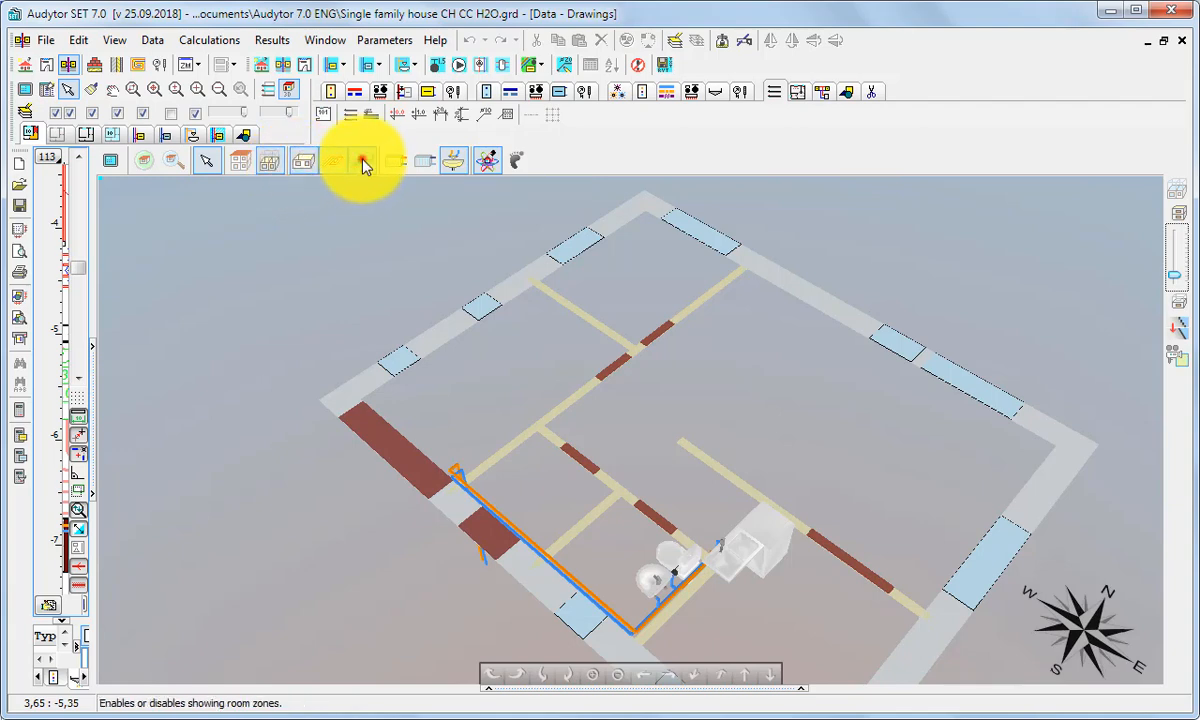
left_click(363, 163)
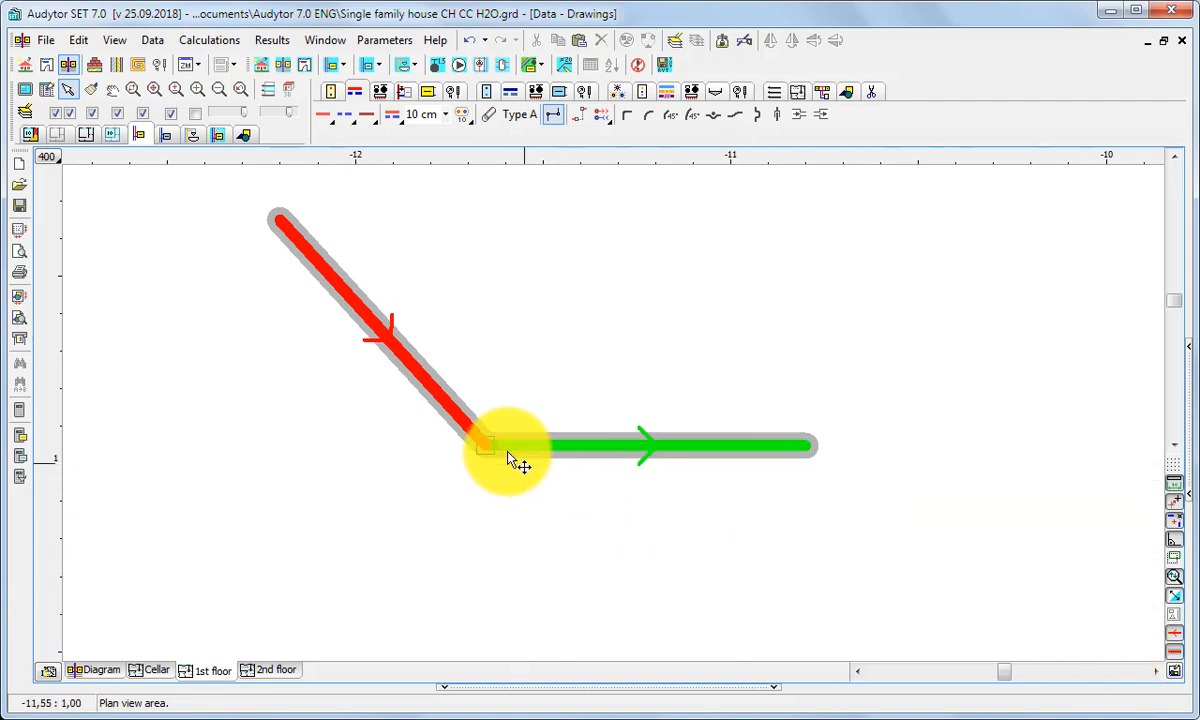
Step: Move the supply pipes' shared corner left to form a right angle, and shift the horizontal pipe's left end down and to the right
left_click_drag(488, 452, 278, 458)
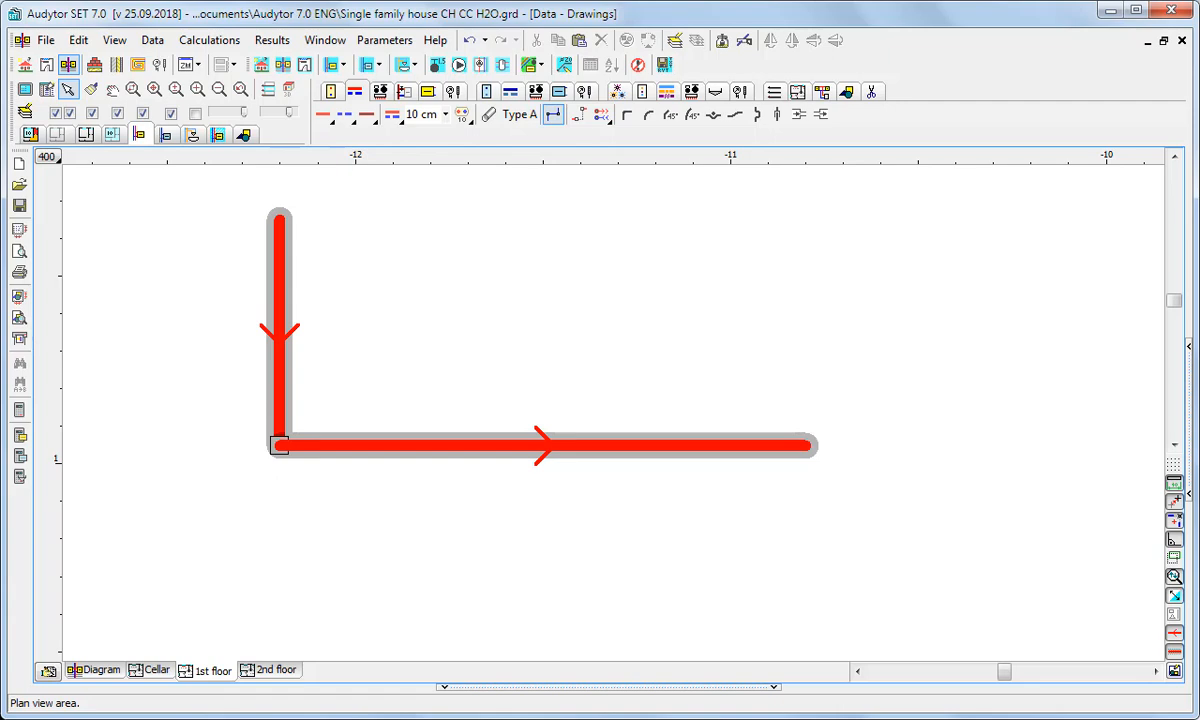
left_click(509, 450)
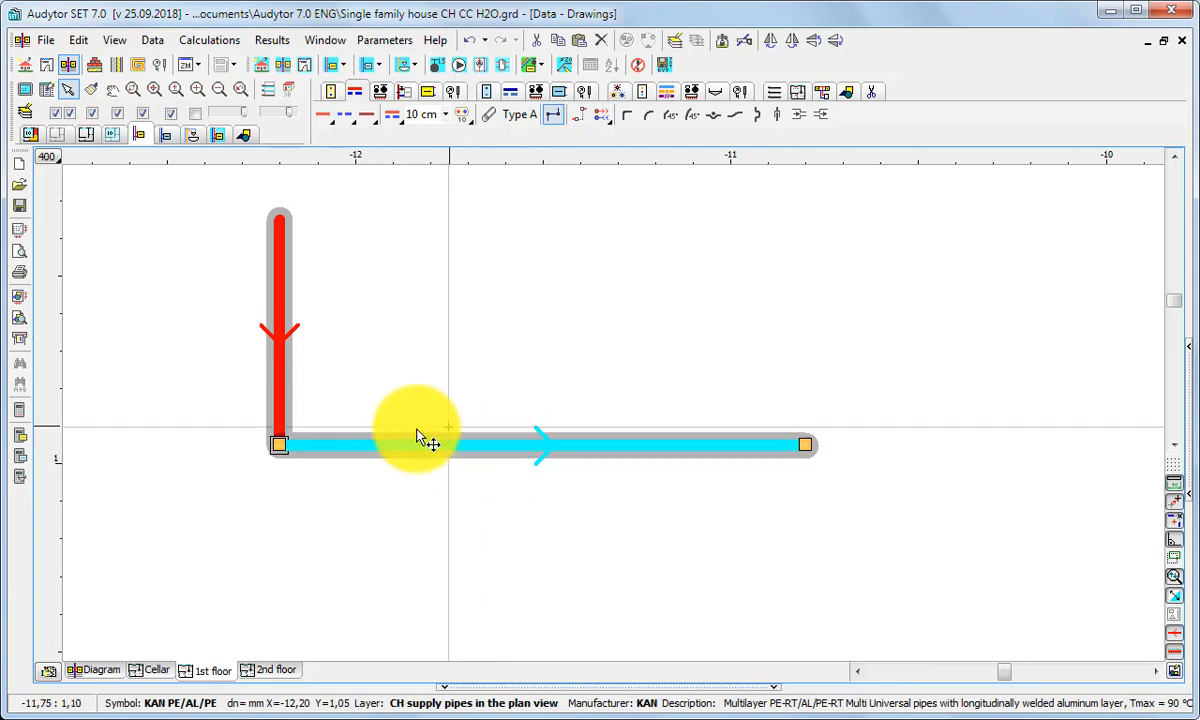
left_click_drag(282, 444, 378, 542)
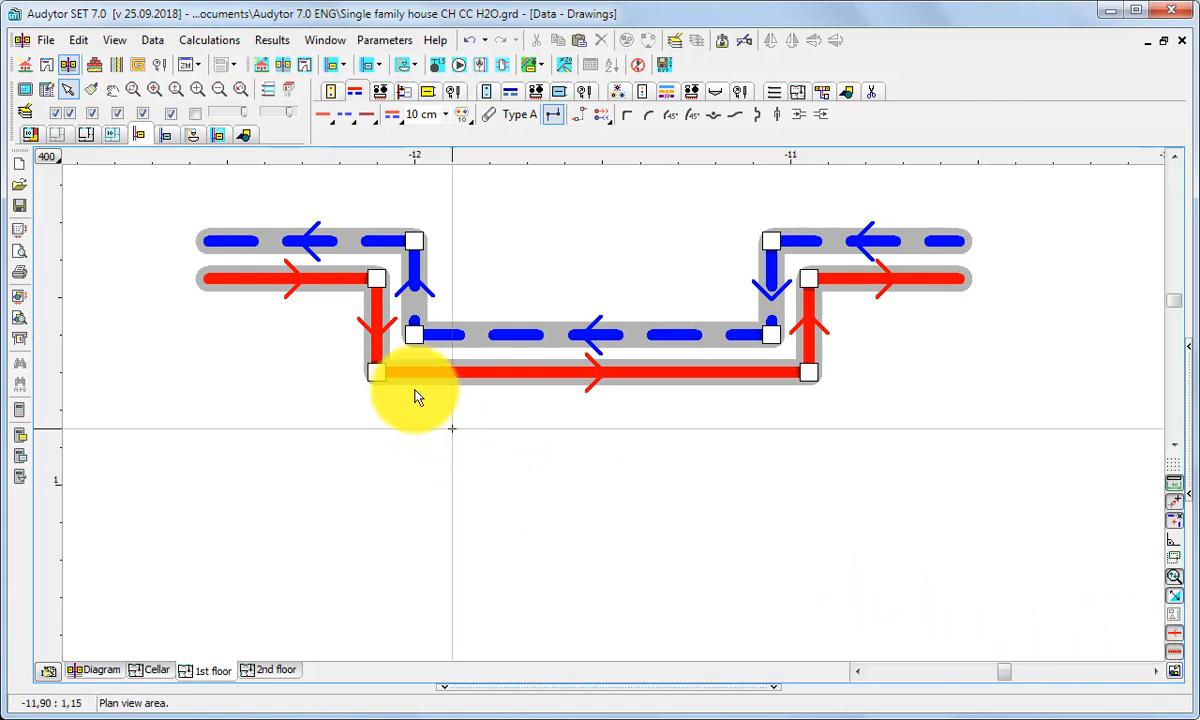
Step: Select the four lower corner nodes of the parallel supply and return pipes and move them down together
left_click(415, 336)
left_click(378, 373)
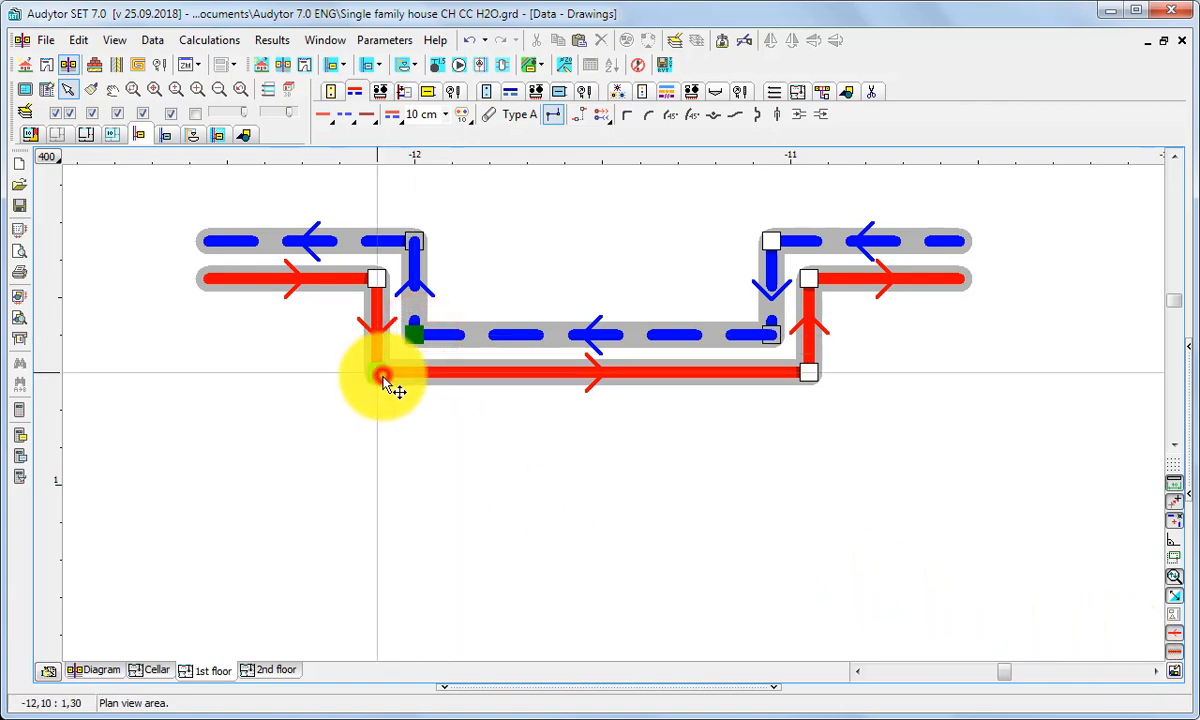
left_click(770, 335)
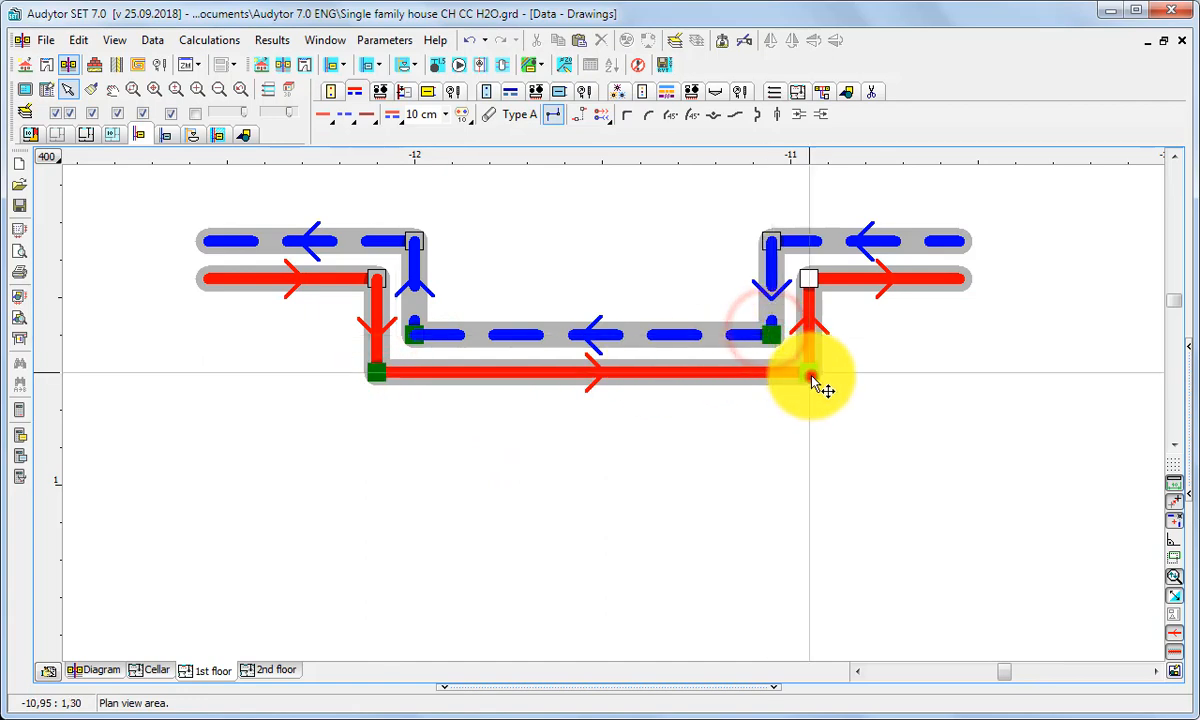
left_click(809, 374)
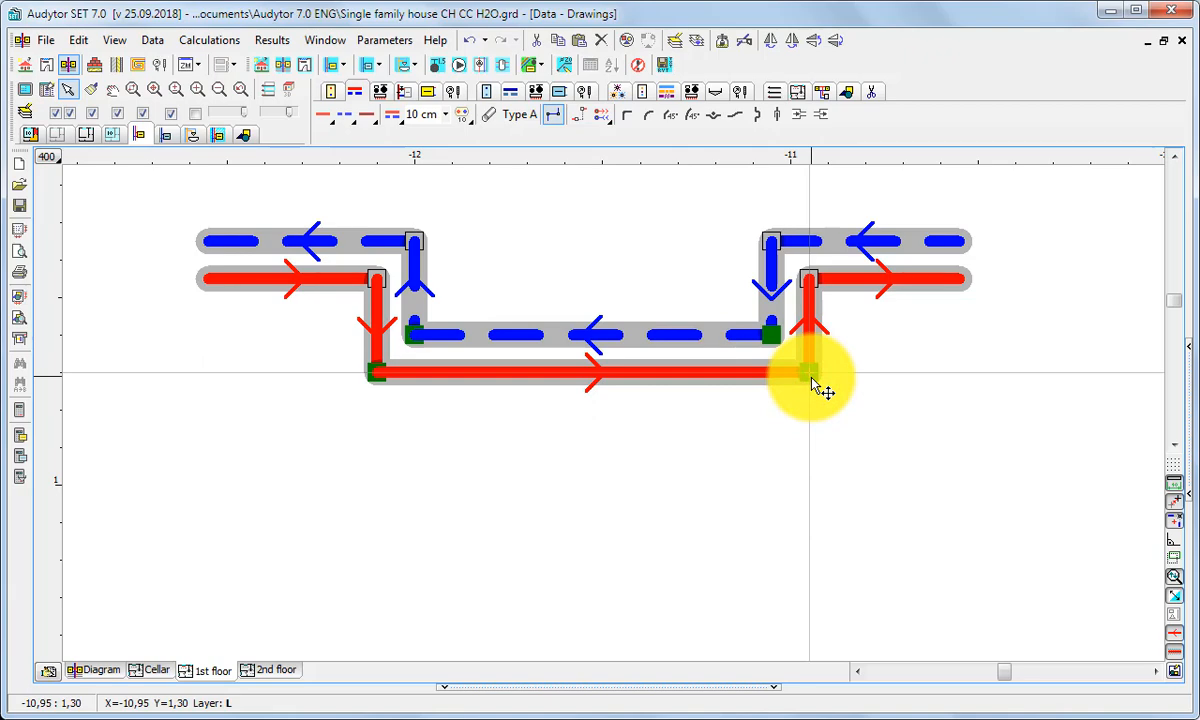
left_click_drag(415, 338, 418, 508)
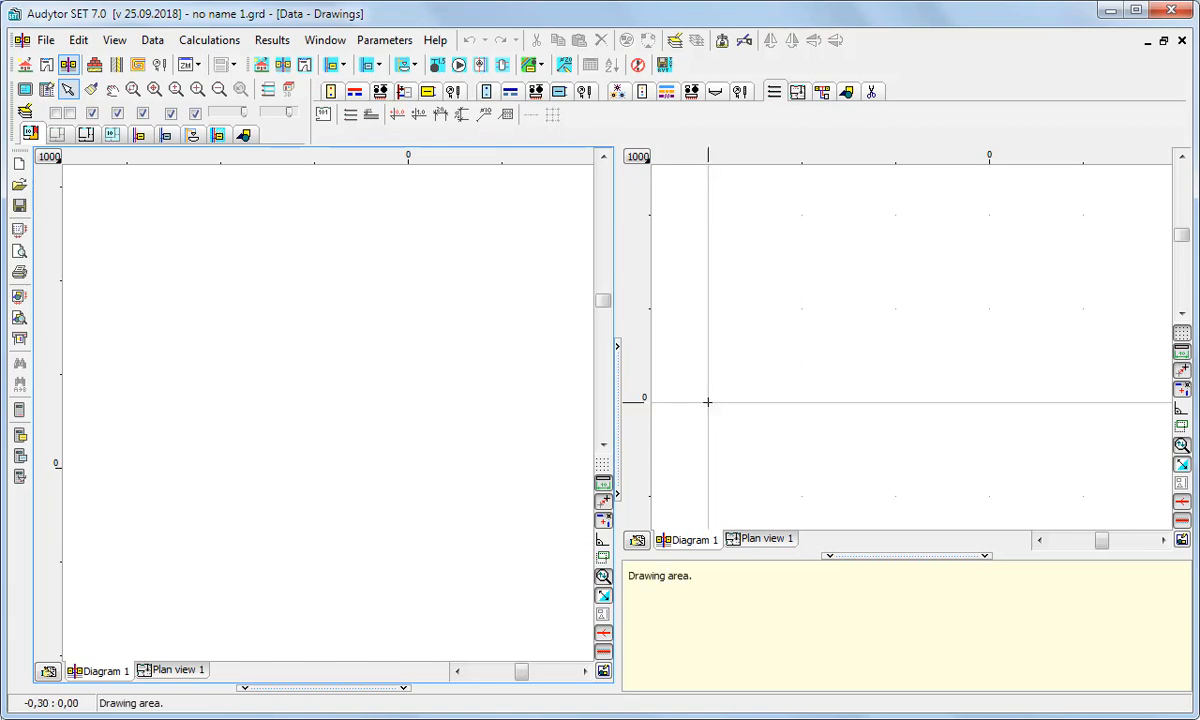
left_click(40, 40)
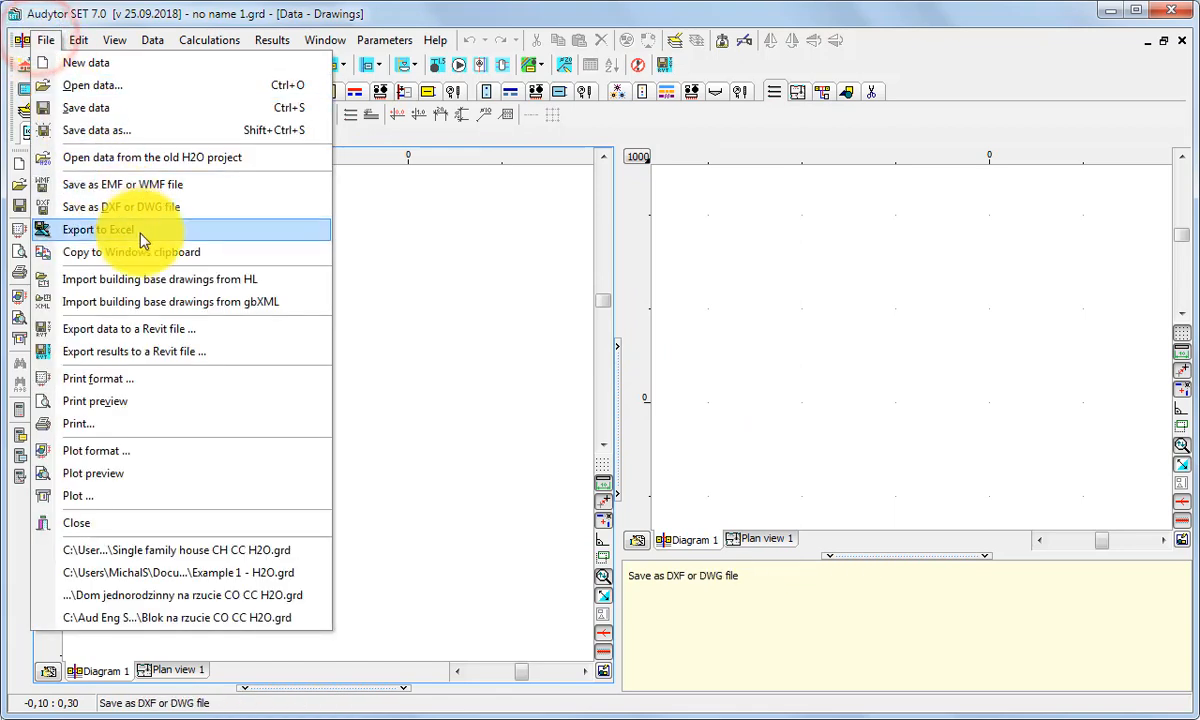
left_click(294, 304)
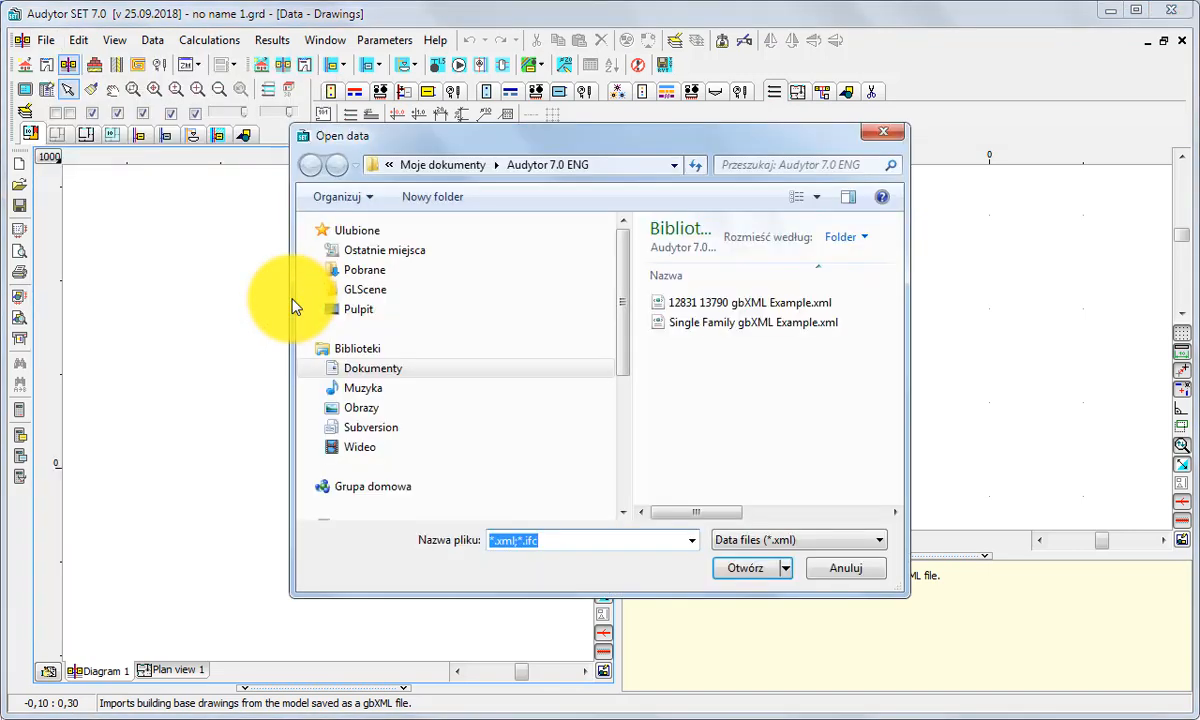
double_click(702, 302)
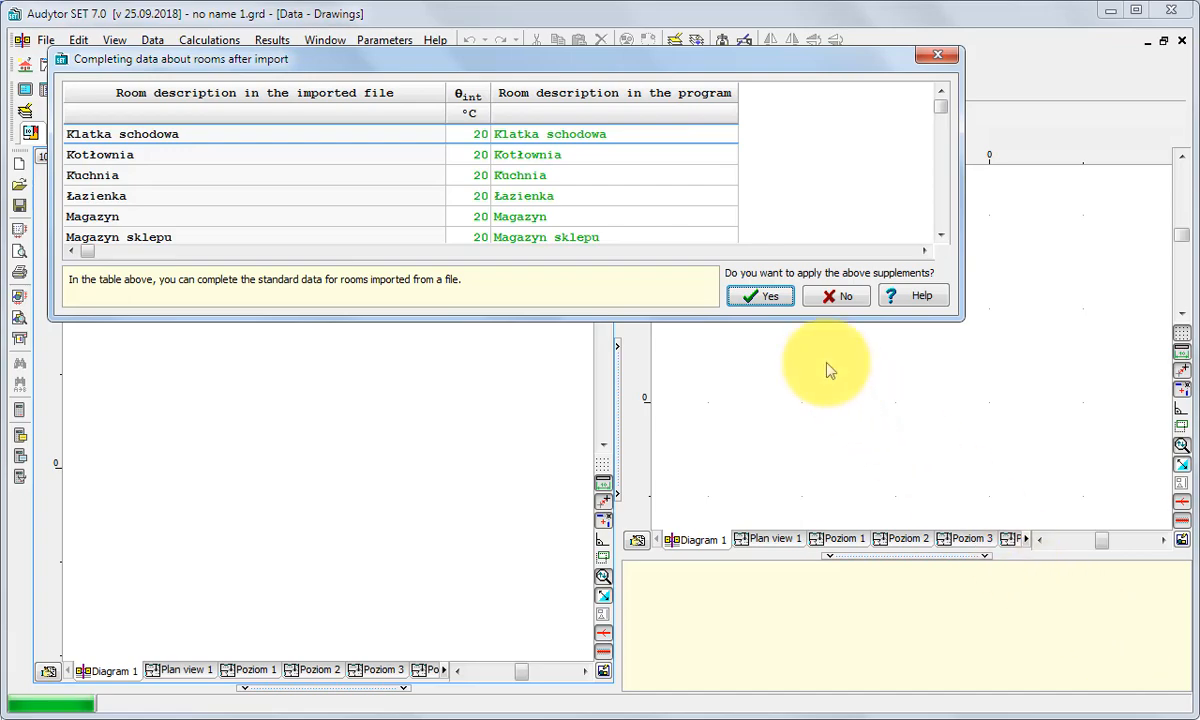
left_click(754, 298)
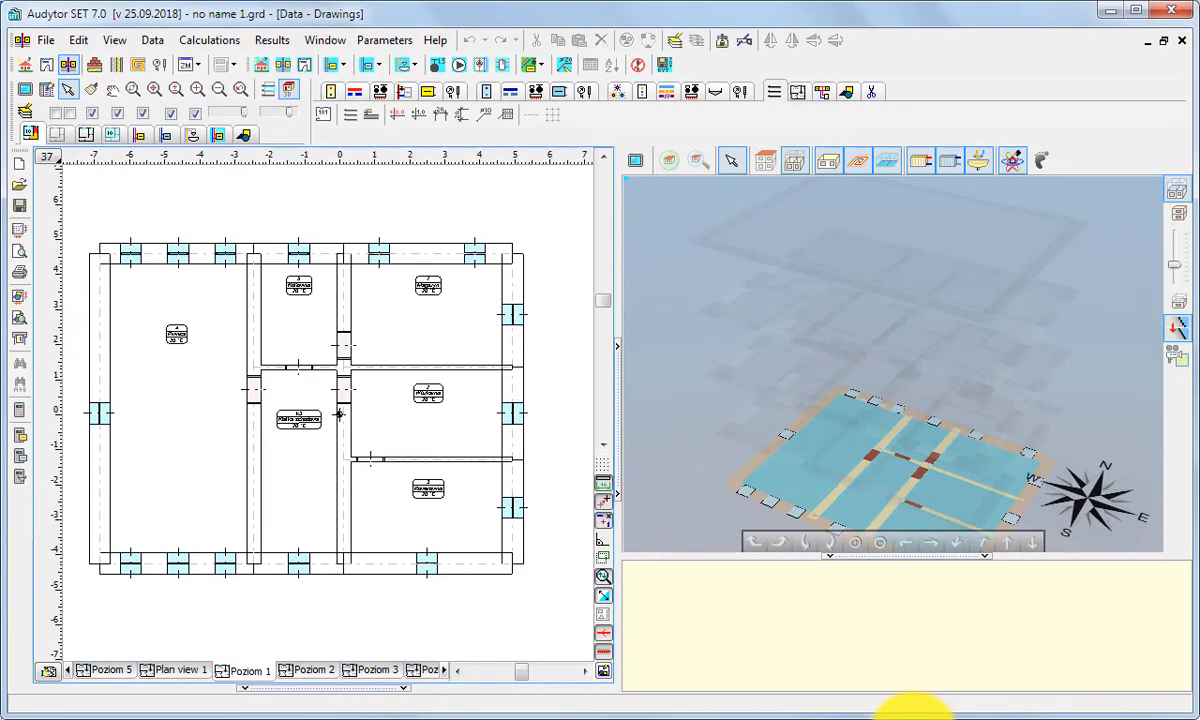
Step: View the imported storey plans Poziom 2, Poziom 3 and the following one
left_click(310, 670)
left_click(358, 670)
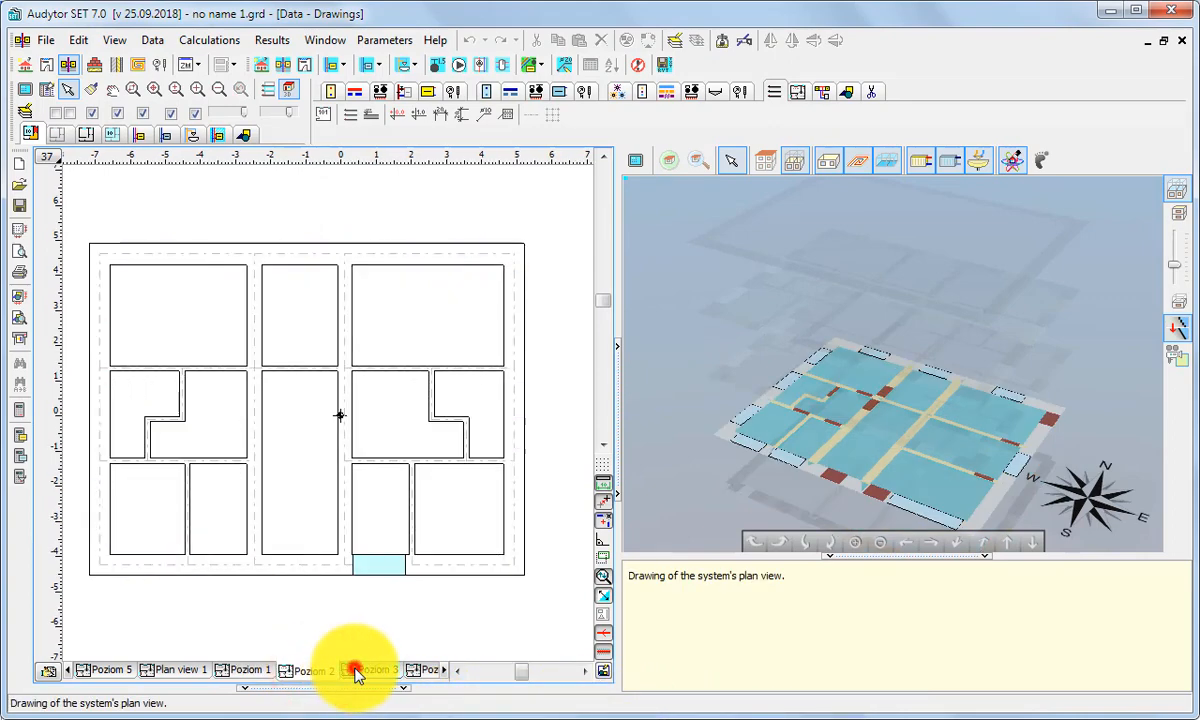
left_click(414, 670)
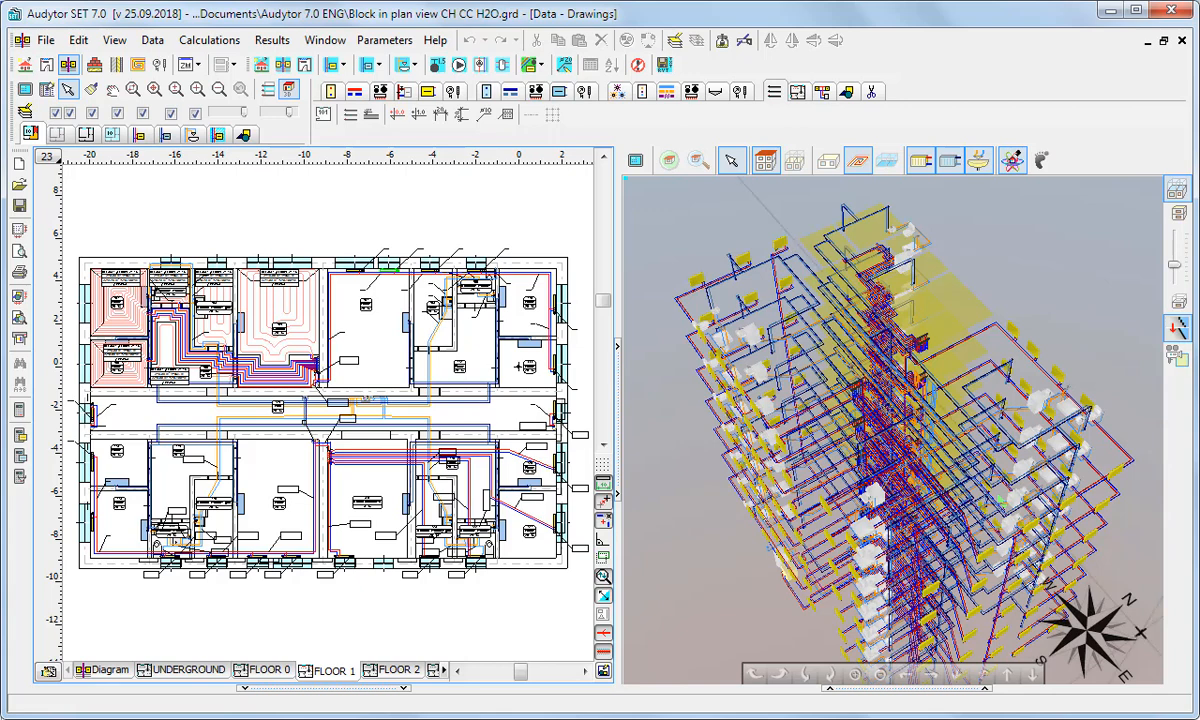
Step: Export the calculation results to a Revit file with central heating, central cooling and plumbing included
left_click(48, 40)
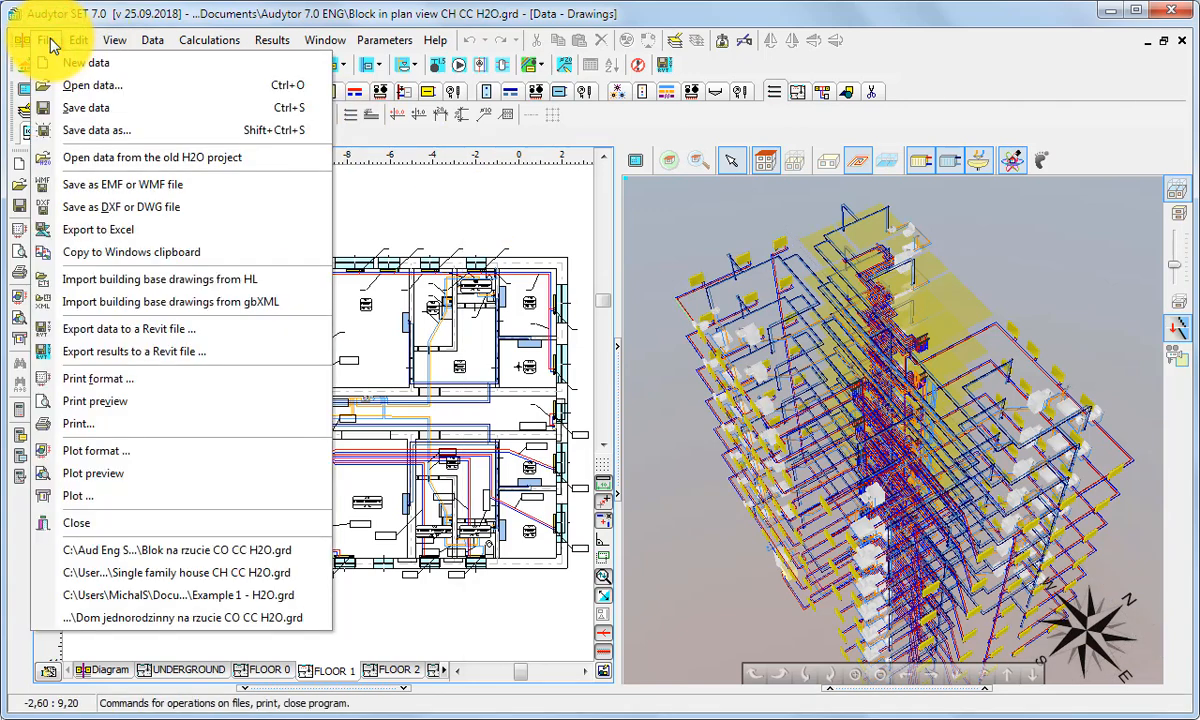
left_click(120, 354)
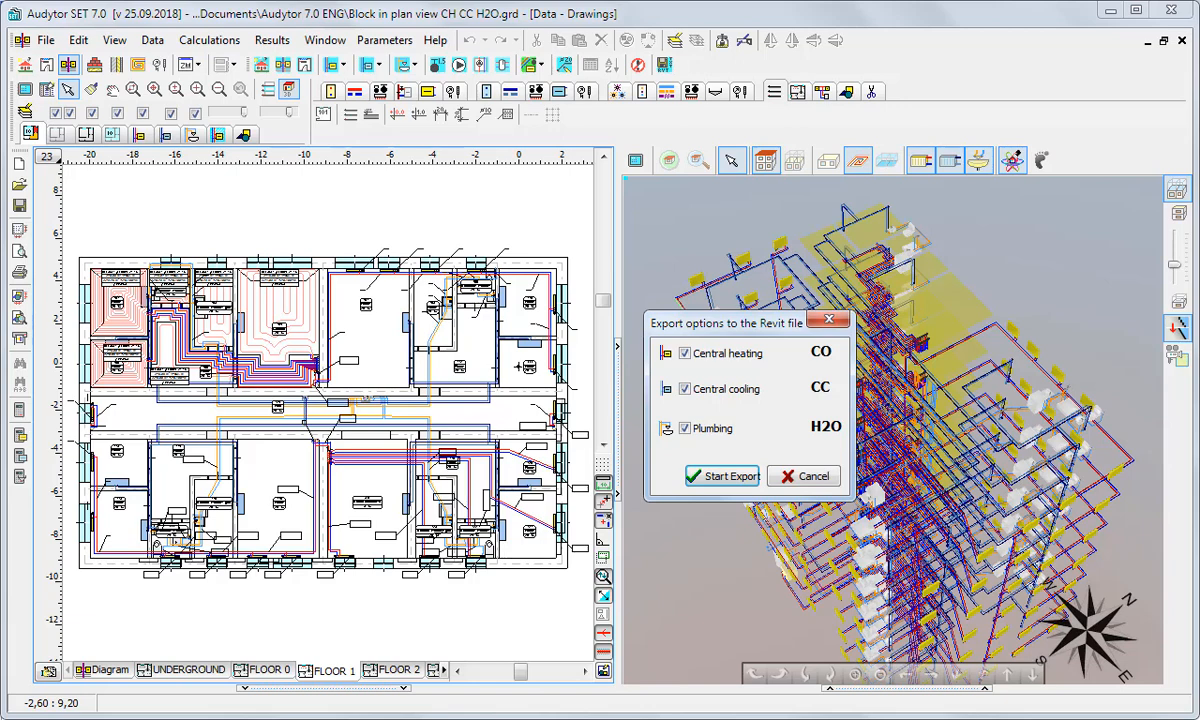
left_click(743, 478)
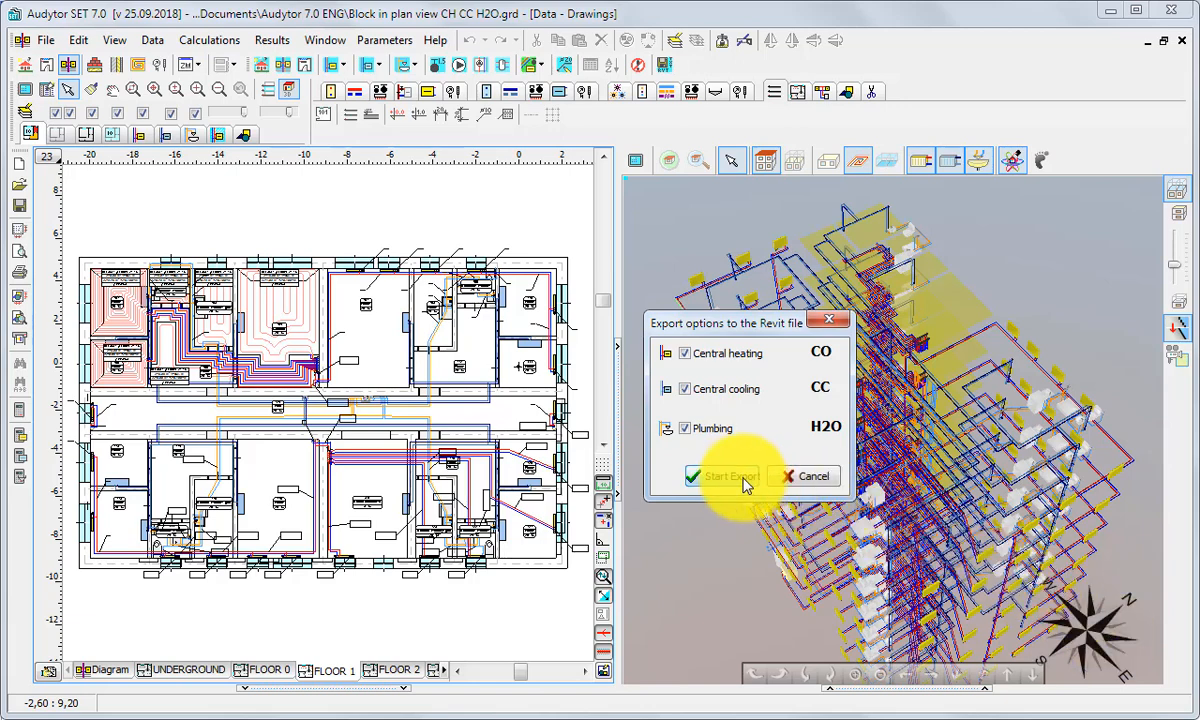
left_click(722, 476)
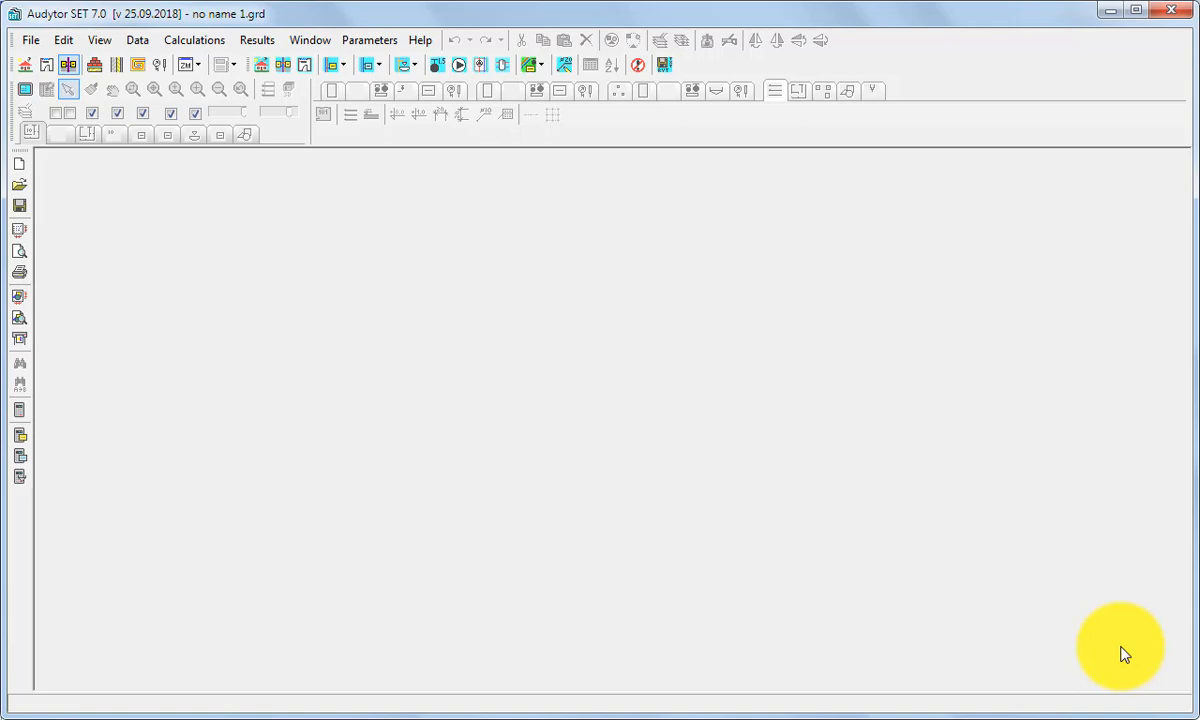
Step: Open the licence transfer wizard, discarding the unsaved changes to "no name 1.grd"
left_click(428, 44)
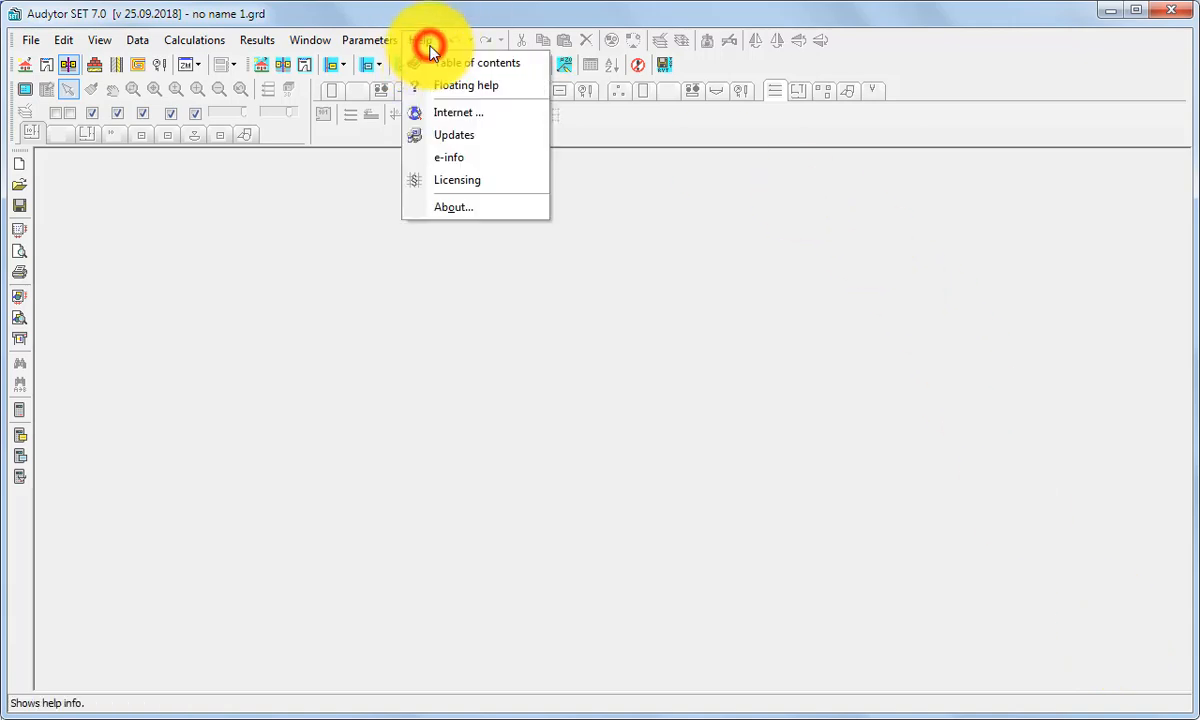
left_click(495, 180)
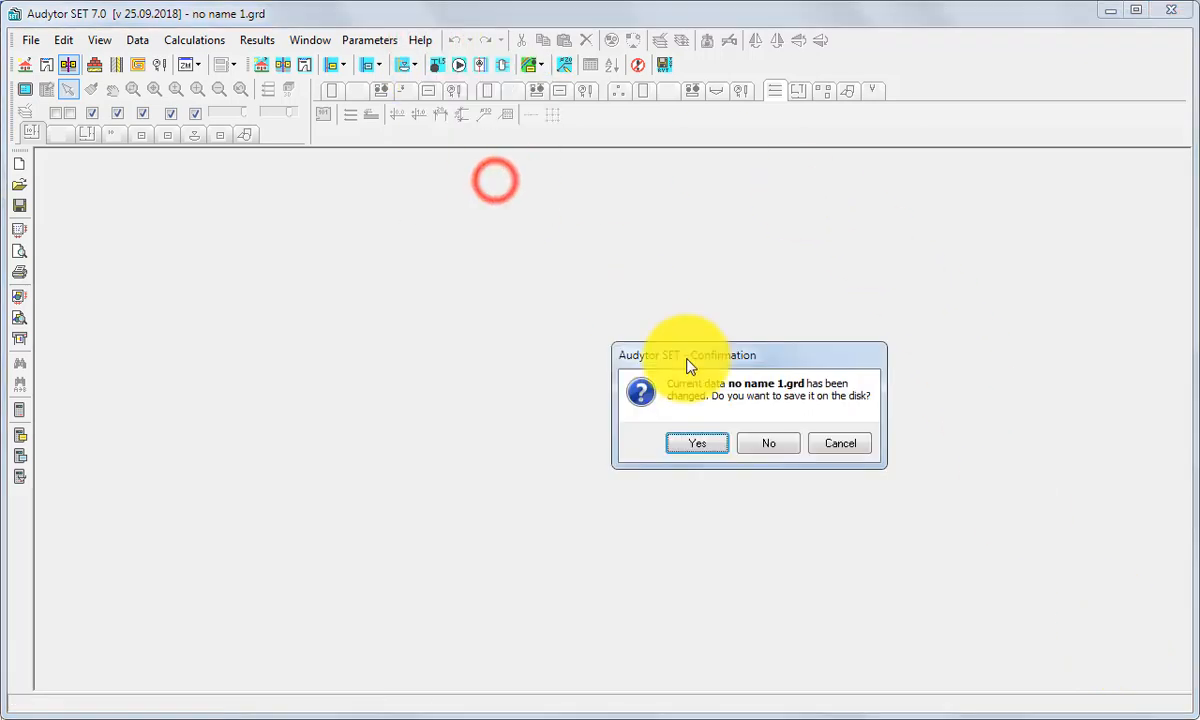
left_click(768, 446)
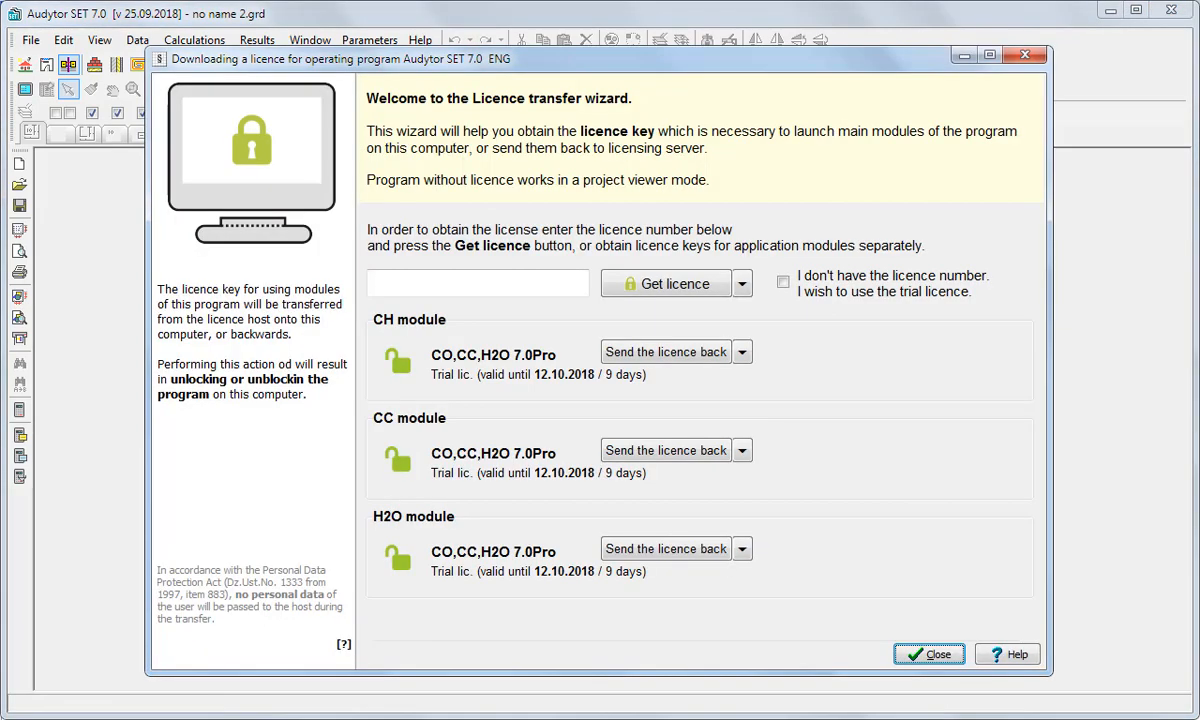